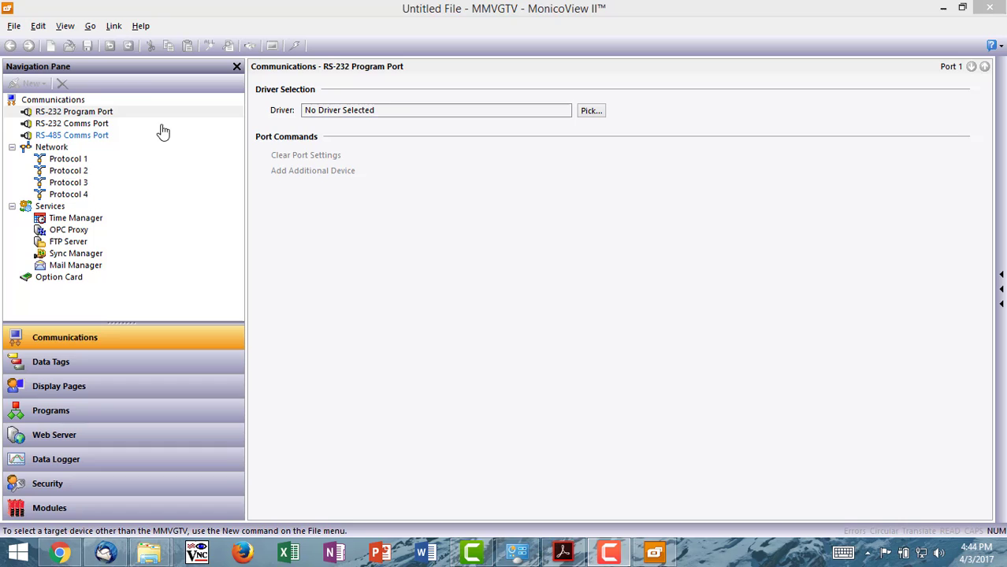
Step: Set the communications port in the link options to TCP/IP
left_click(114, 26)
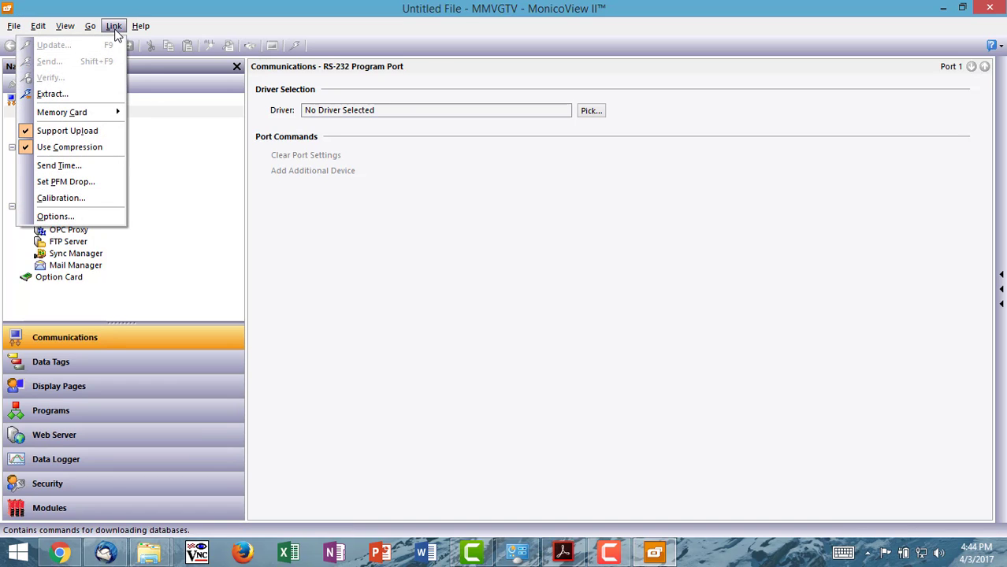
left_click(63, 216)
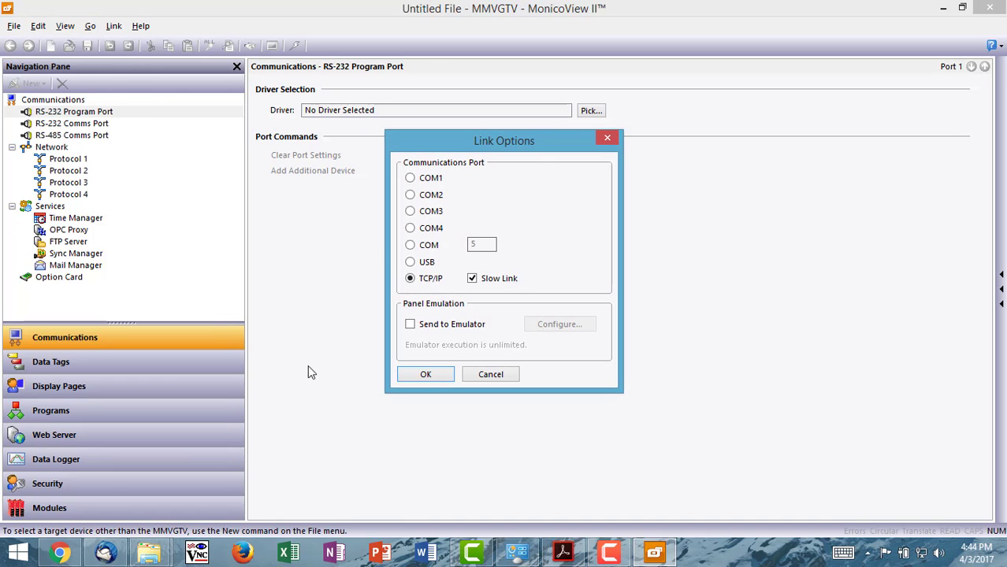
left_click(411, 264)
left_click(411, 280)
left_click(424, 376)
Step: Set the network's Ethernet 1 port to Manual Configuration with the IP address 10.1.63.202
left_click(55, 150)
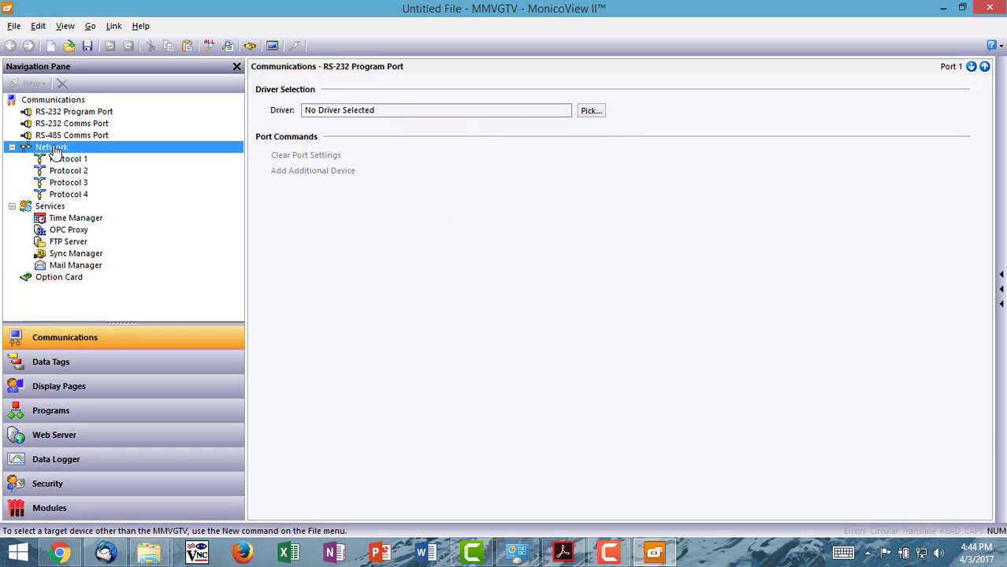
left_click(466, 124)
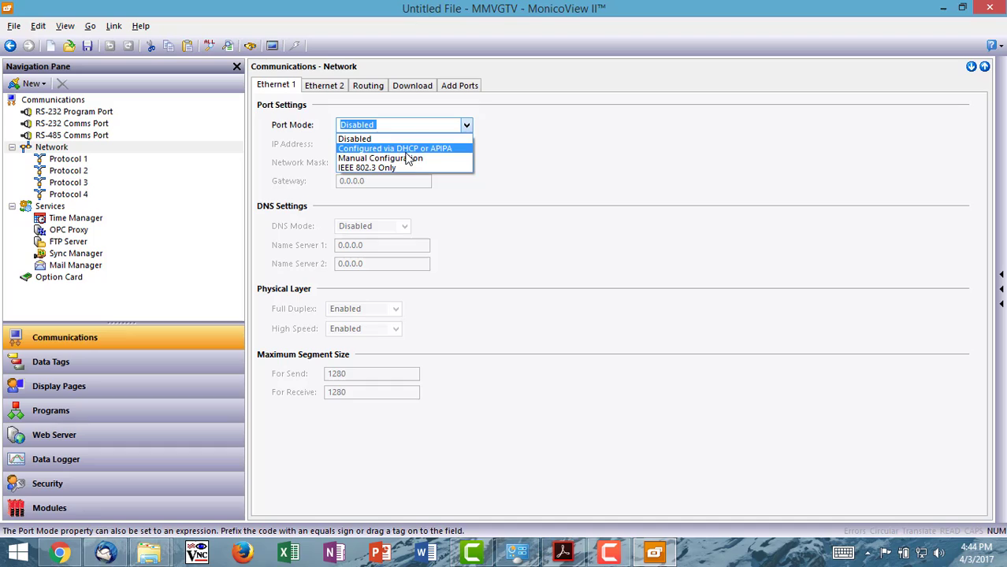
left_click(407, 158)
key("Tab")
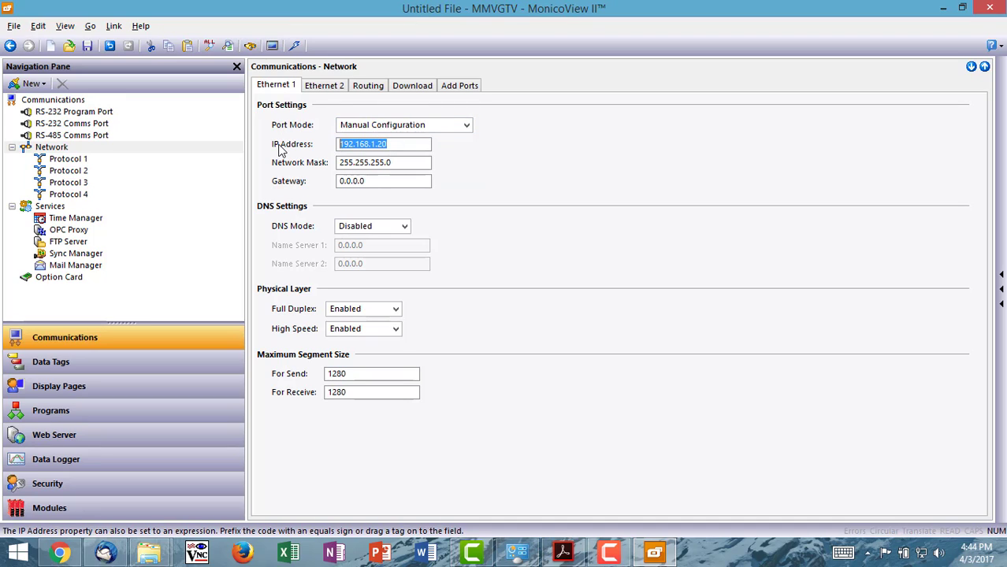
type("10")
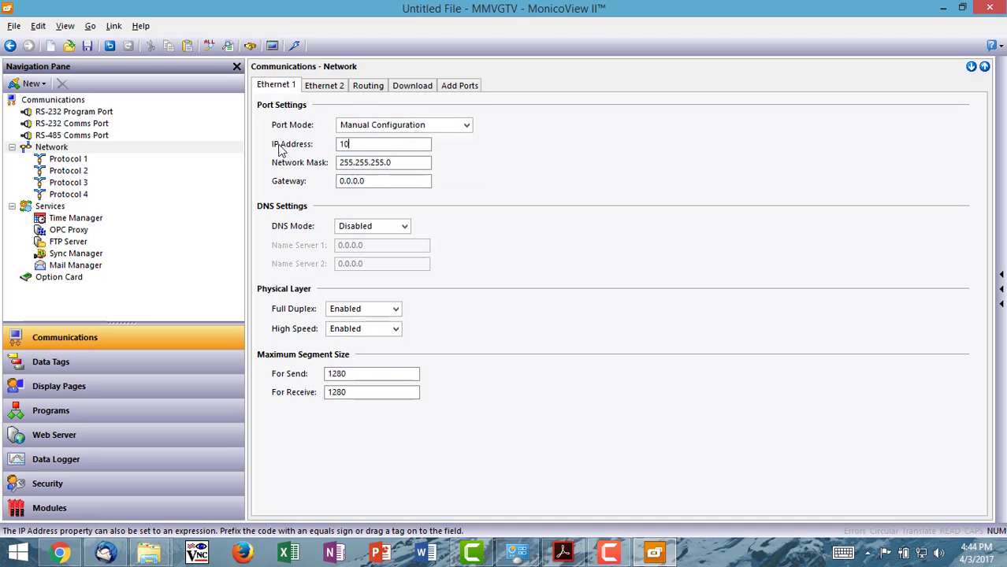
type(".1.63.202")
Step: Set the Ethernet 1 gateway to 10.1.63.1
left_click(366, 182)
type("10.1.6")
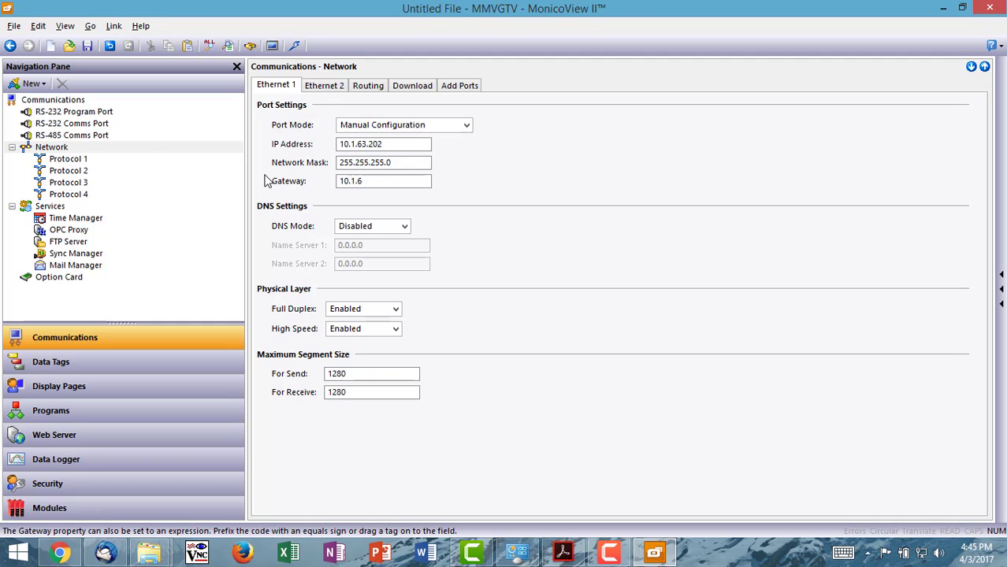
type("3.1")
key("Return")
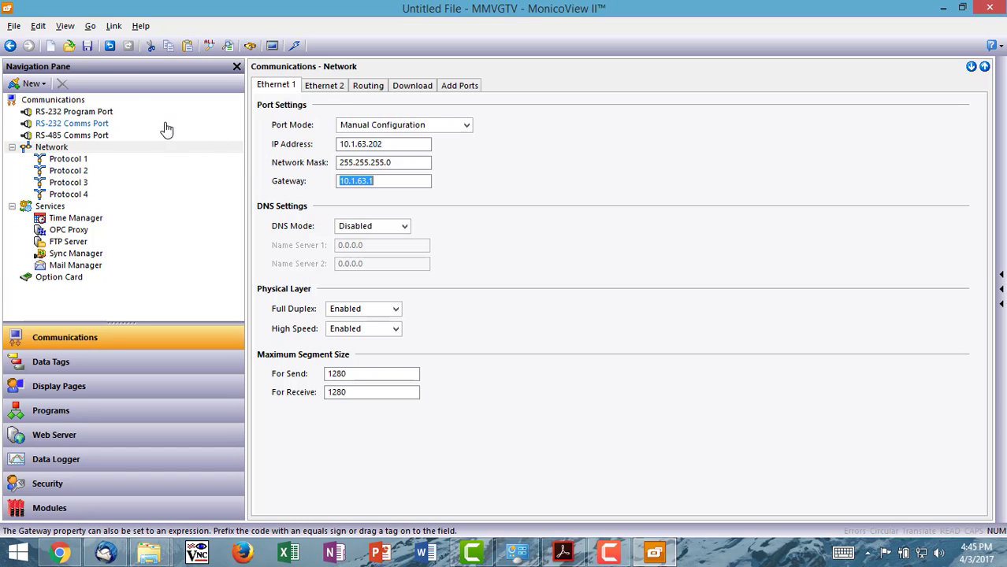
Step: Extract the database from the connected device without saving changes to the untitled file
left_click(113, 26)
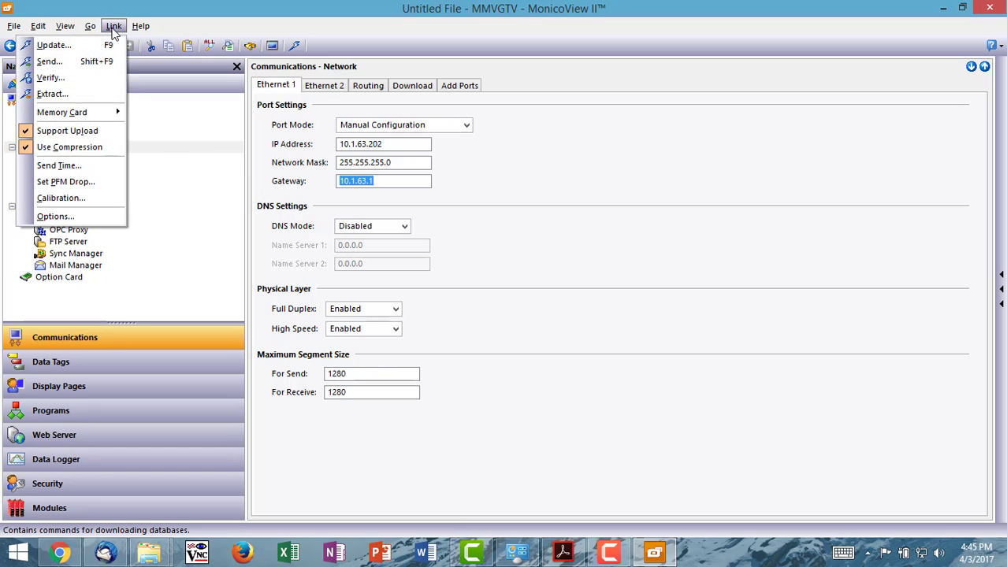
left_click(89, 98)
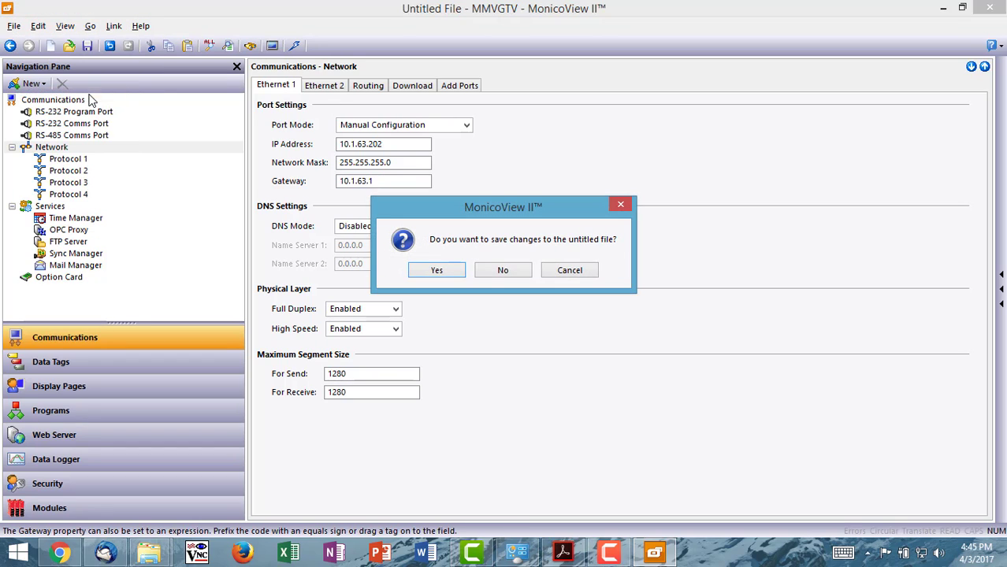
left_click(502, 271)
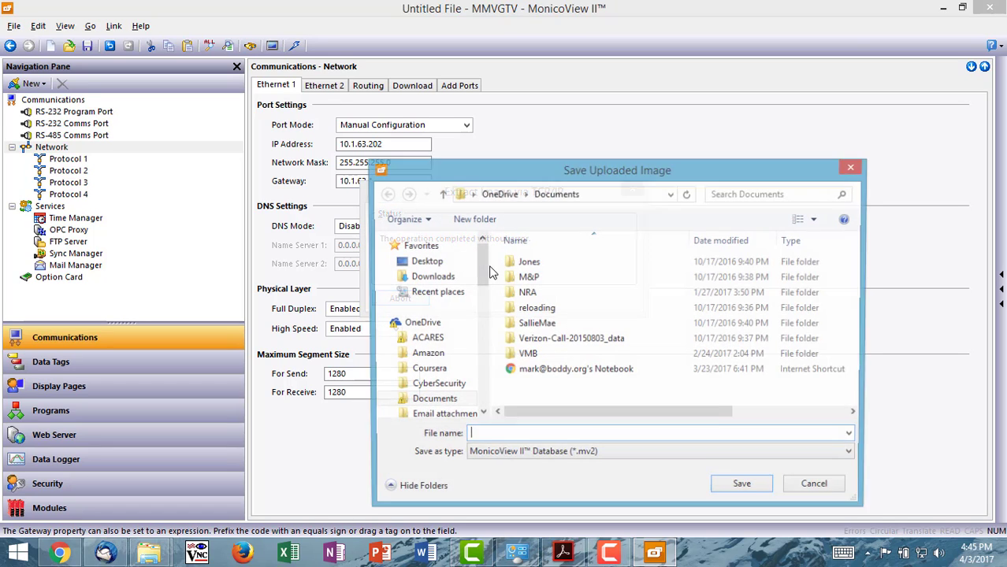
Step: Save the extracted image as Web-Demo-1 in the Monico folder under This PC's Documents
left_click(415, 369)
scroll(415, 369, "down", 10)
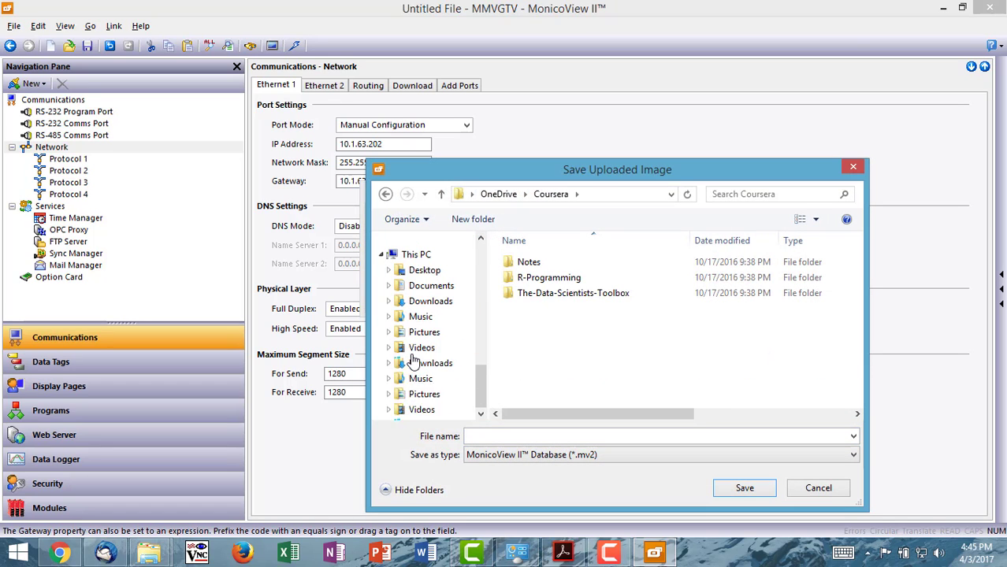
left_click(418, 288)
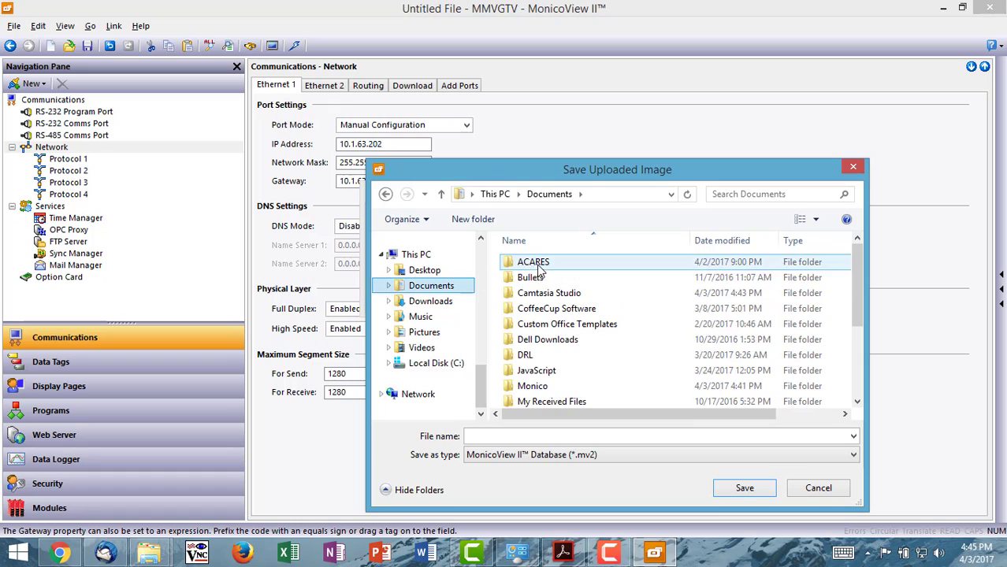
double_click(526, 387)
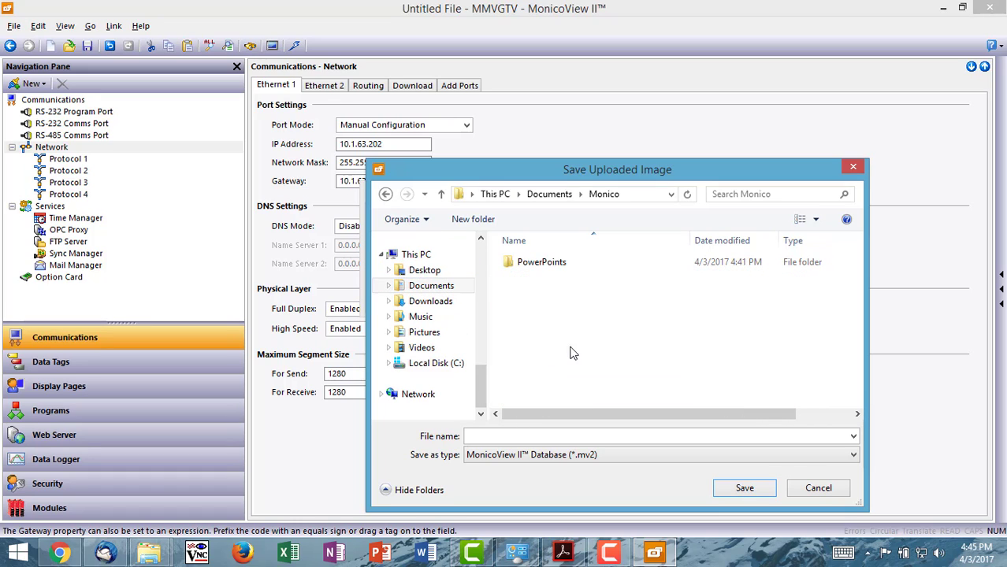
left_click(507, 438)
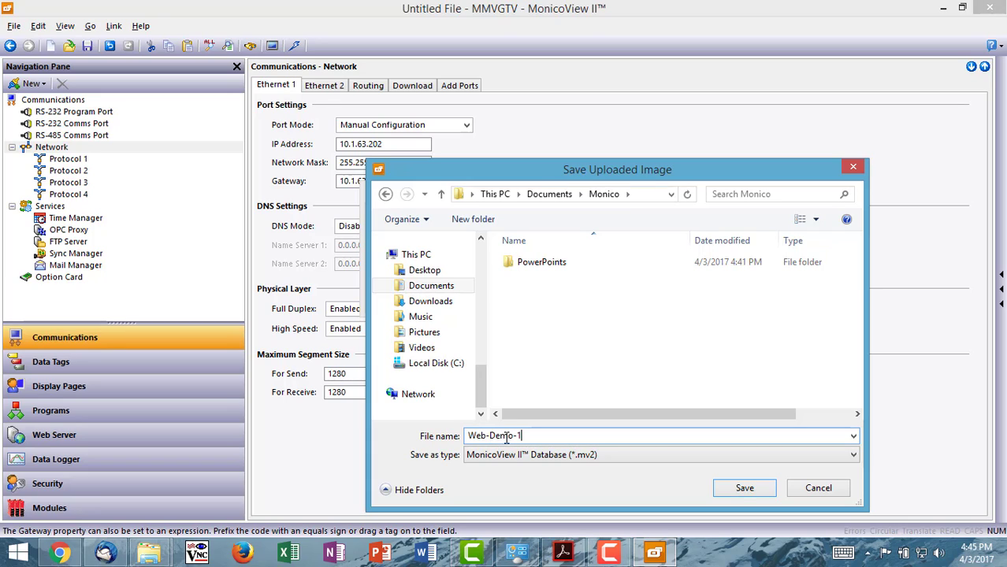
left_click(729, 486)
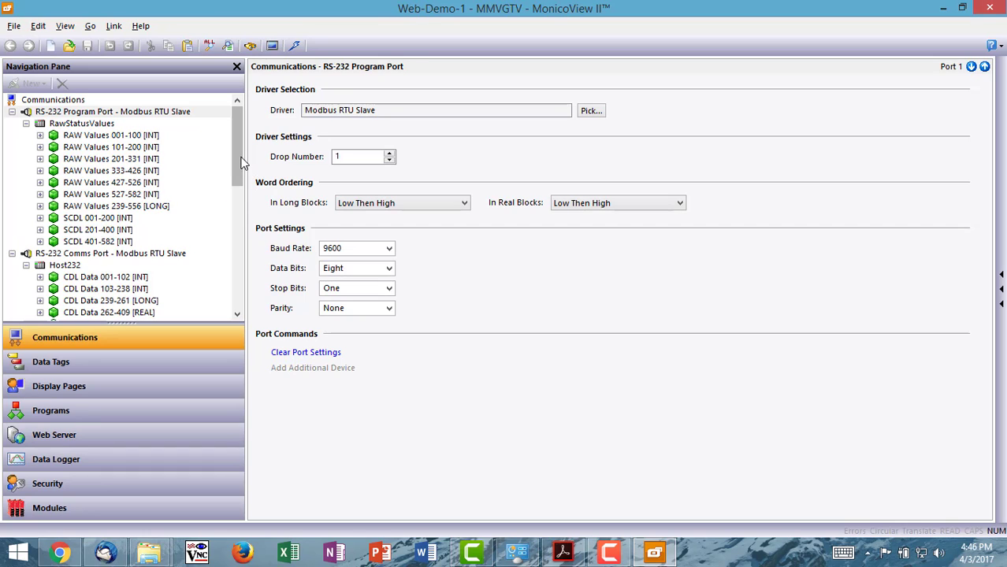
Step: Watch the HostTCPIP block CDL Data 001-102 [INT] of Protocol 1 online, updating the unit with the current database
left_click_drag(241, 158, 238, 240)
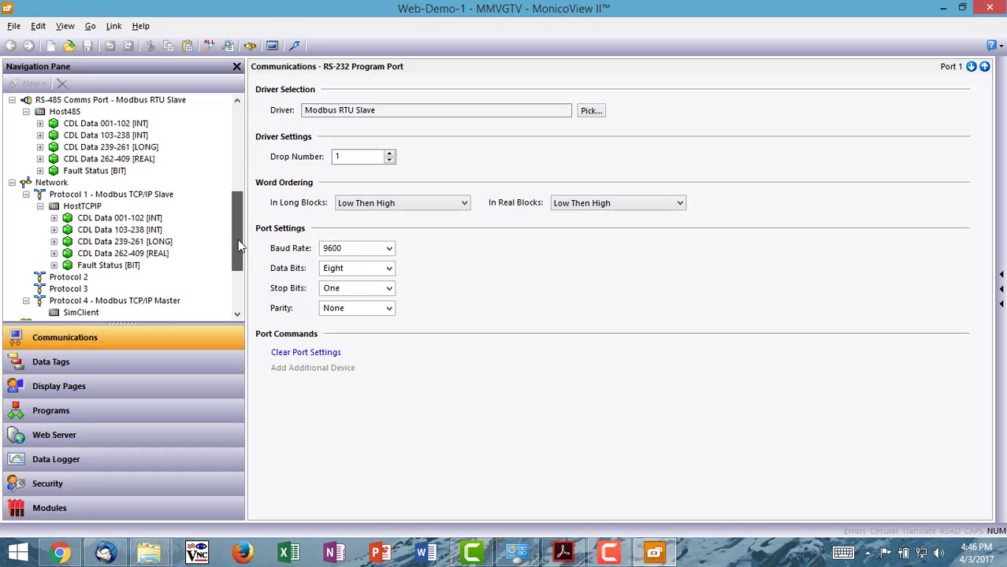
left_click(80, 221)
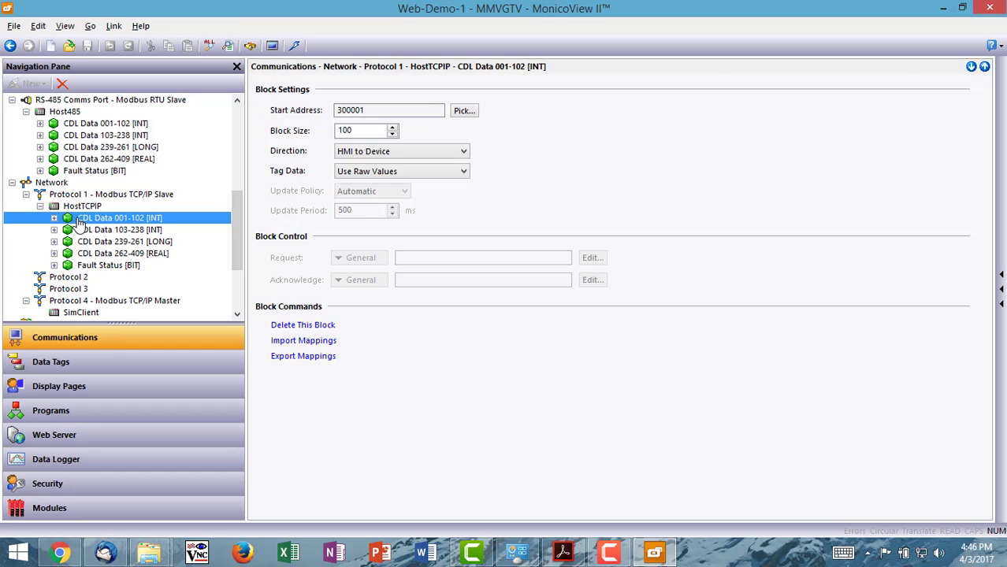
right_click(79, 222)
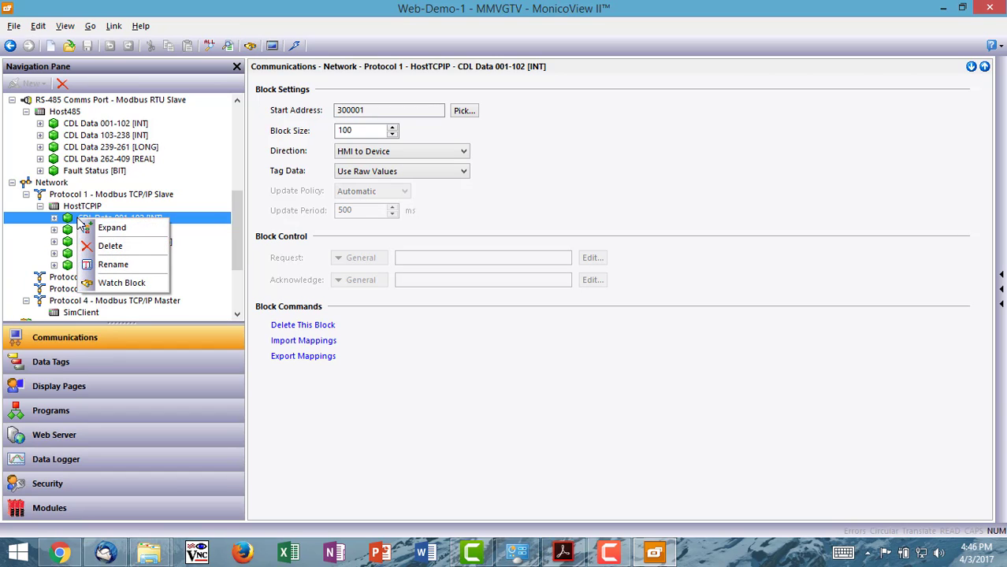
left_click(120, 283)
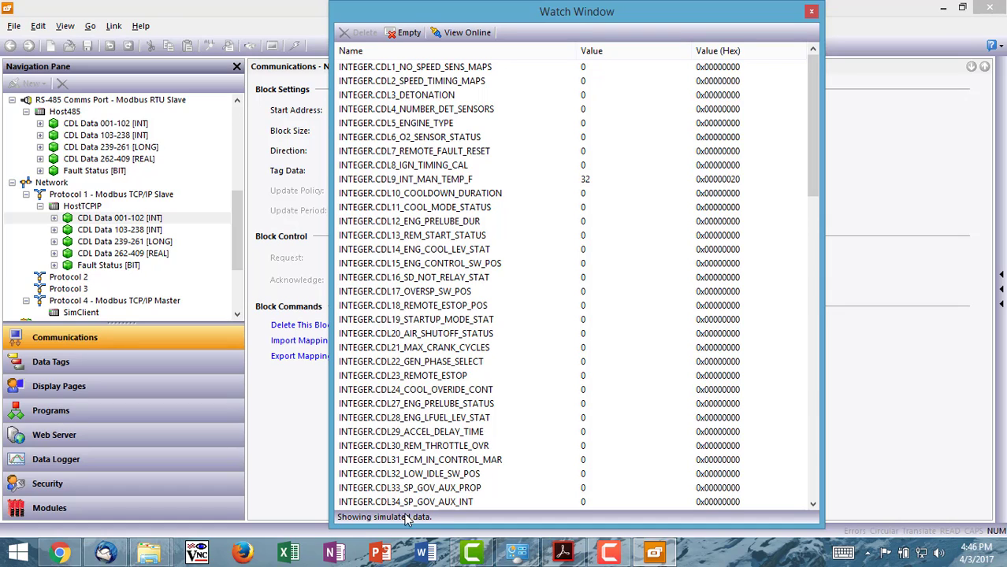
left_click(456, 33)
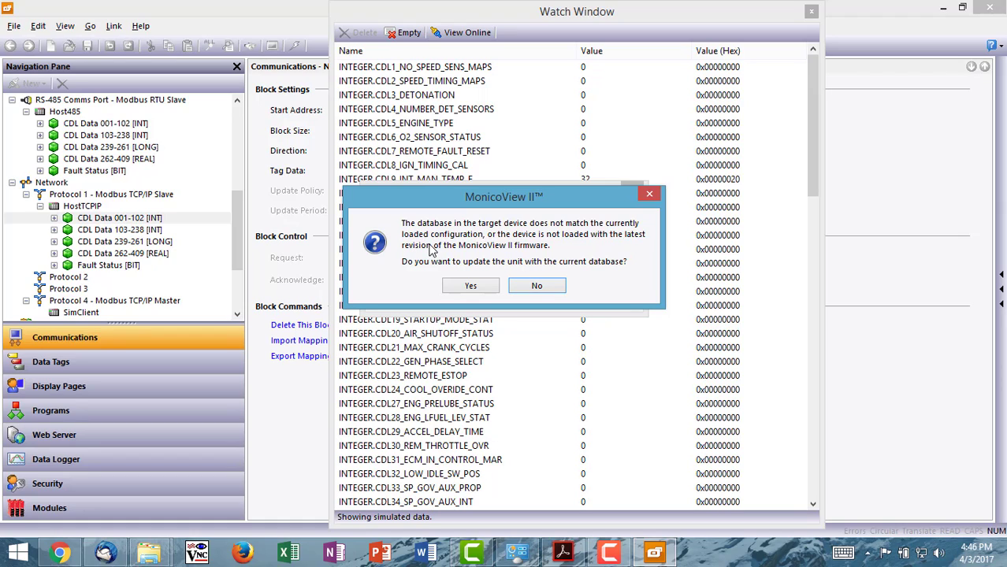
left_click(468, 288)
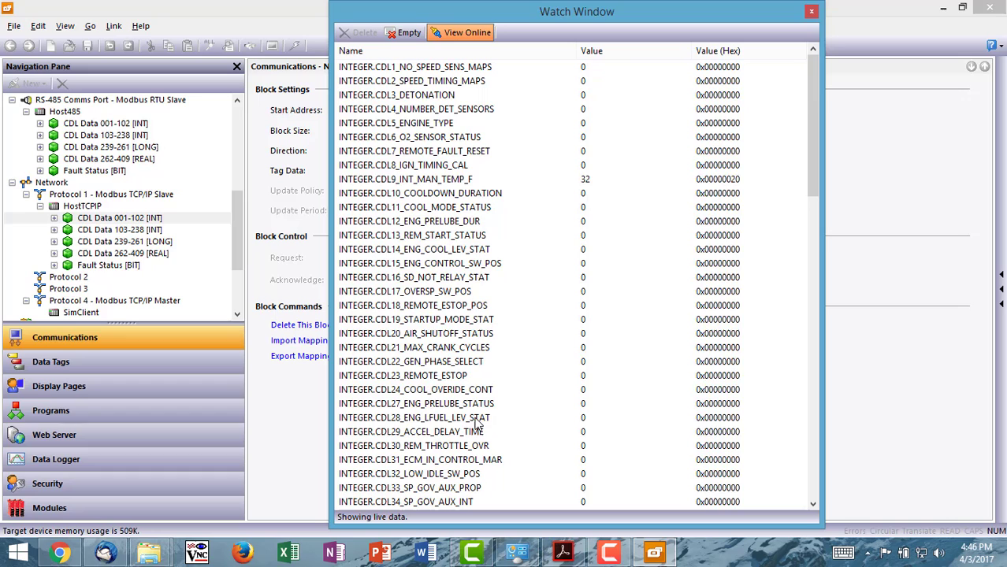
Step: Examine the live values for engine load, RPM, genset hours, coolant, aftercooler and transmission oil temperatures, and close the watch list
scroll(477, 283, "down", 5)
scroll(482, 302, "down", 5)
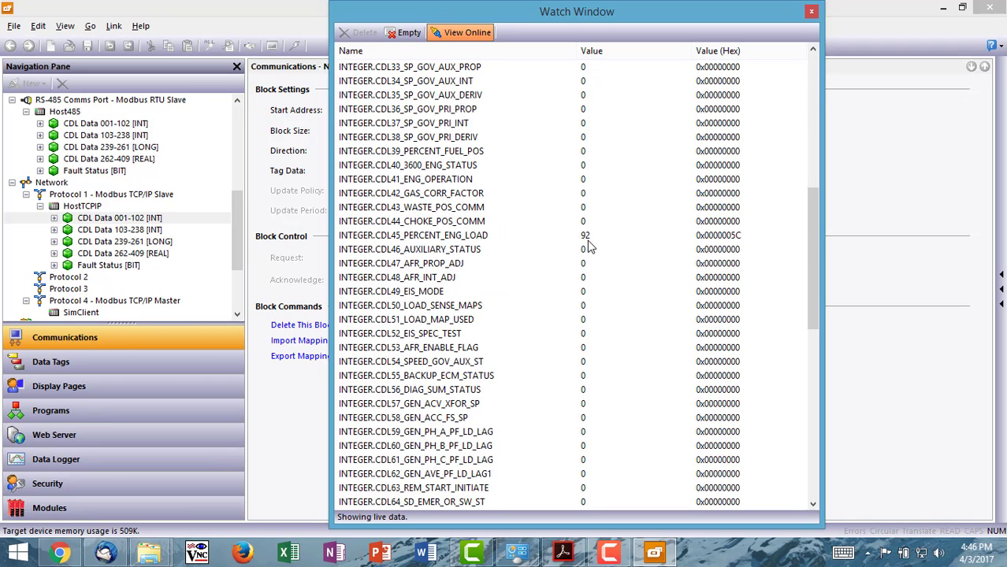
left_click(482, 240)
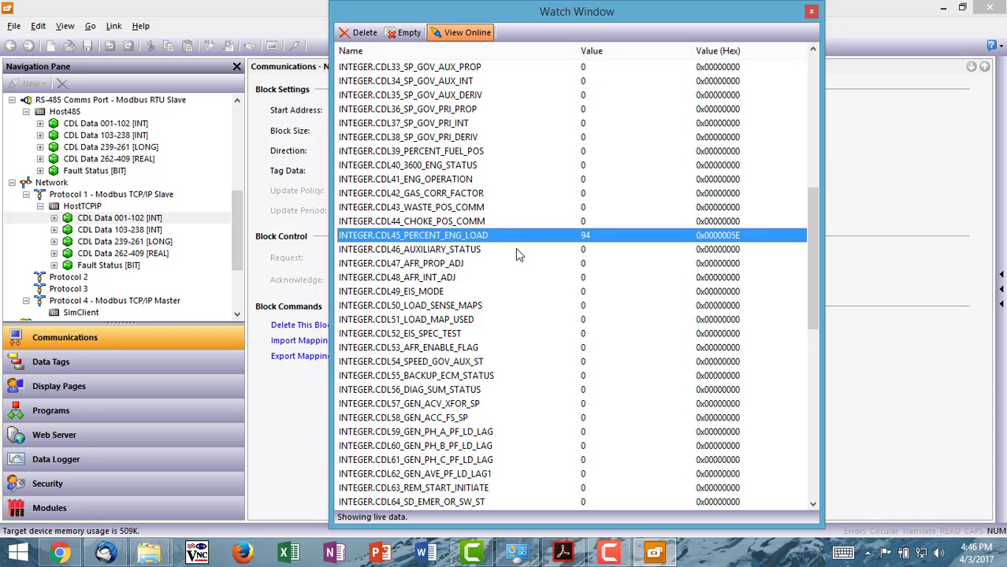
scroll(515, 250, "down", 10)
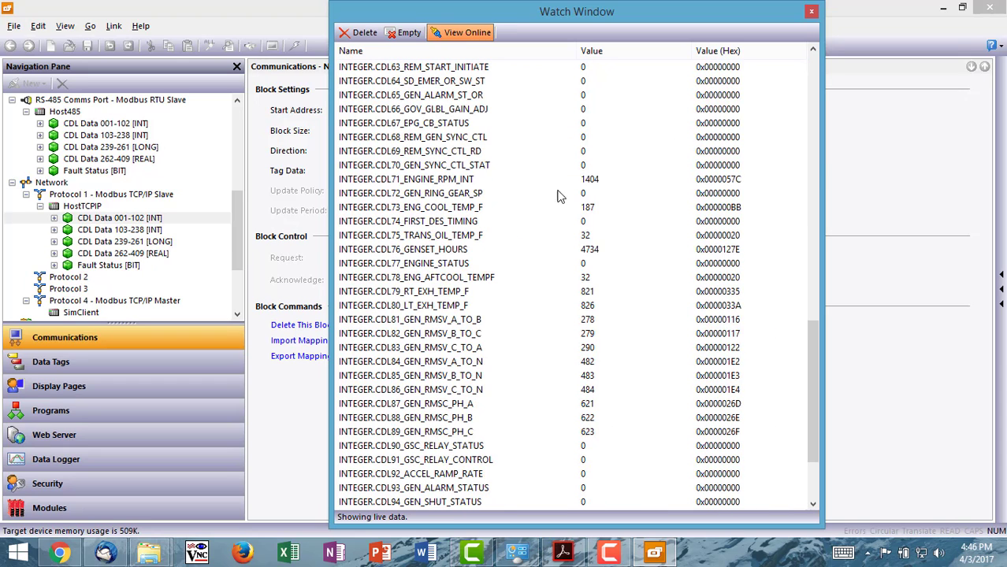
left_click(453, 180)
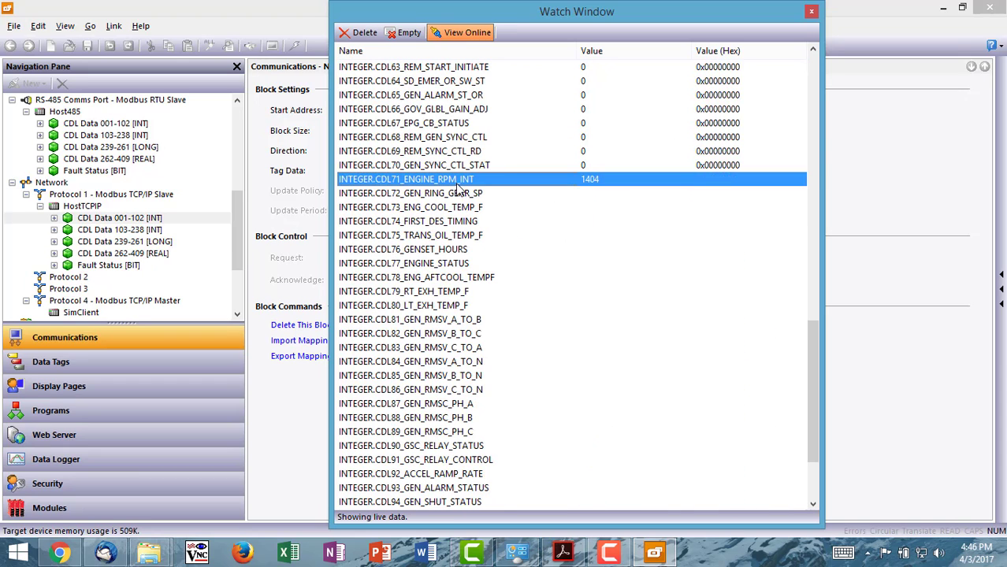
left_click(473, 250)
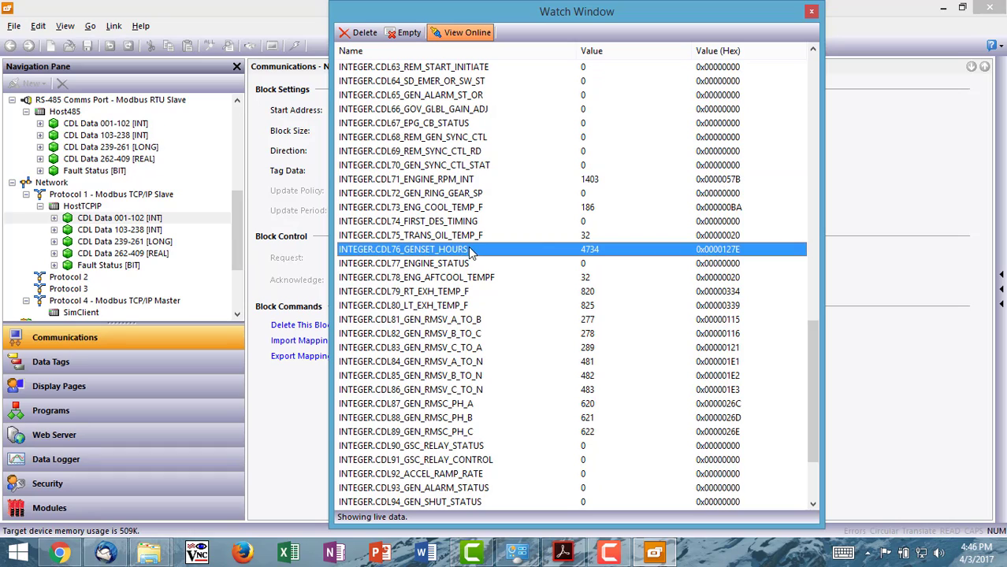
left_click(483, 209)
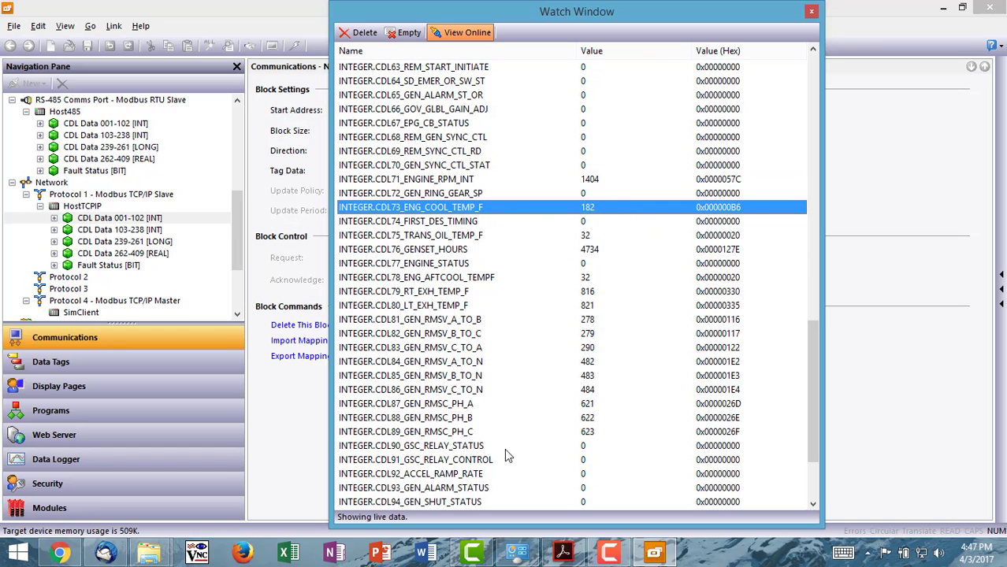
scroll(429, 409, "up", 7)
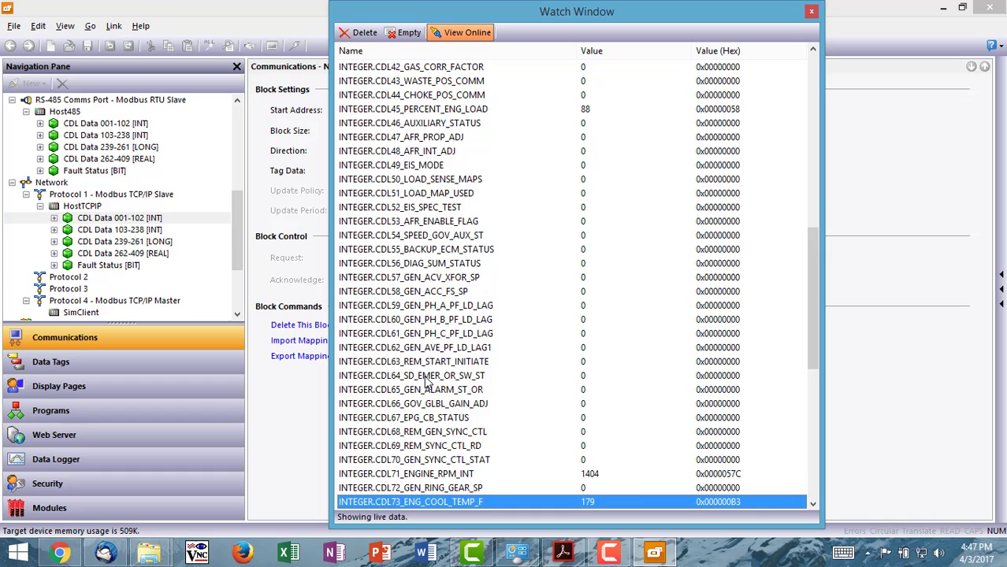
scroll(430, 394, "down", 7)
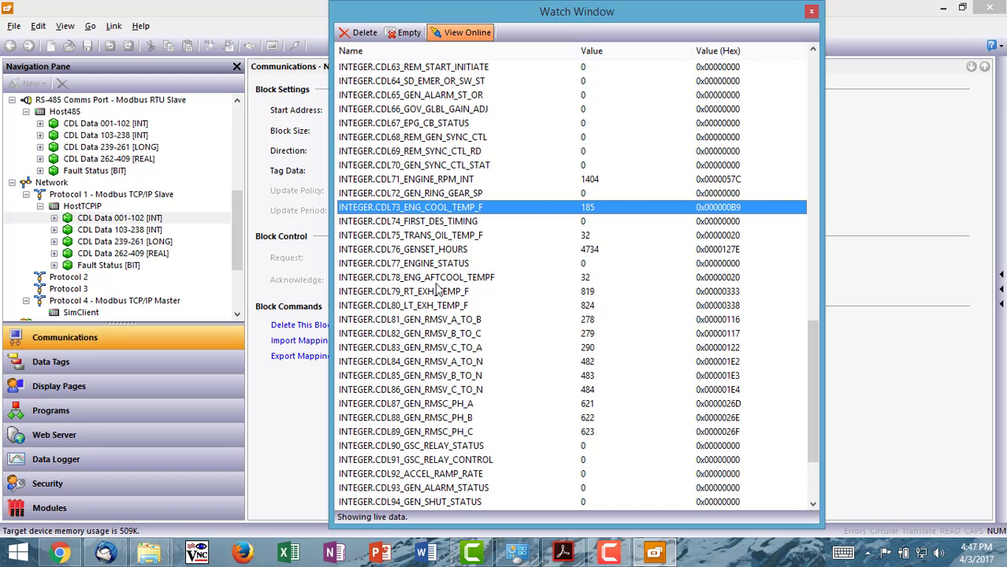
left_click(423, 112)
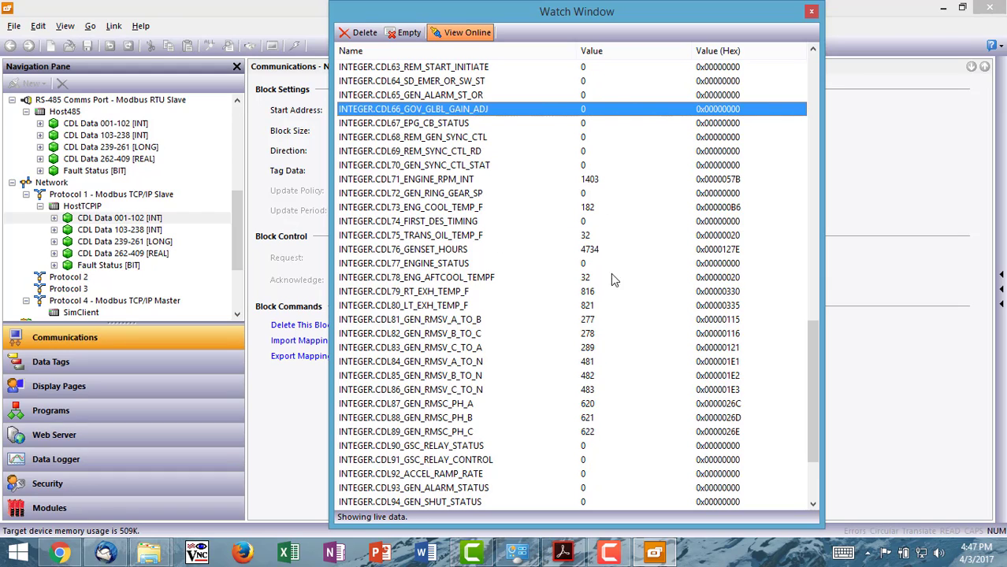
left_click(584, 278)
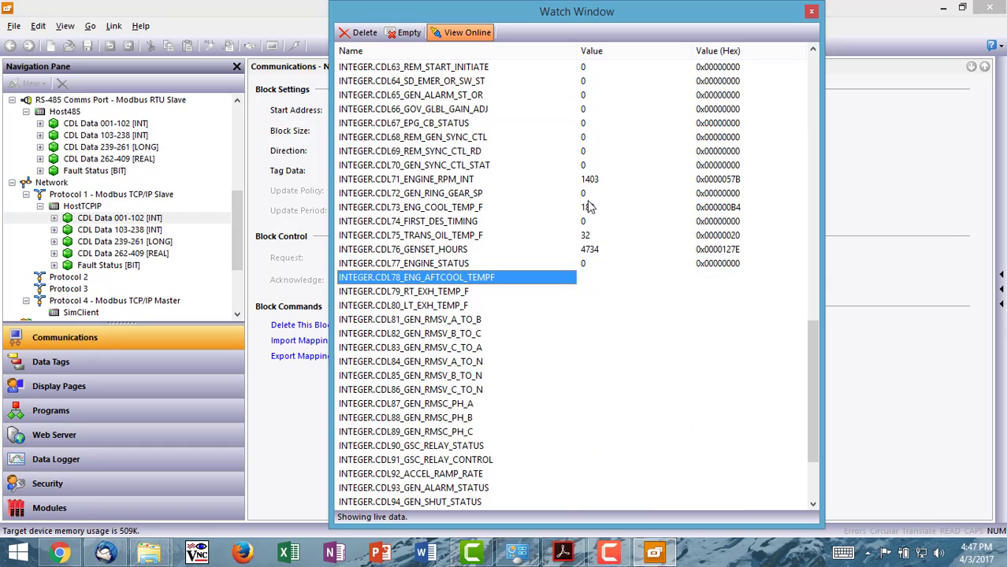
left_click(585, 235)
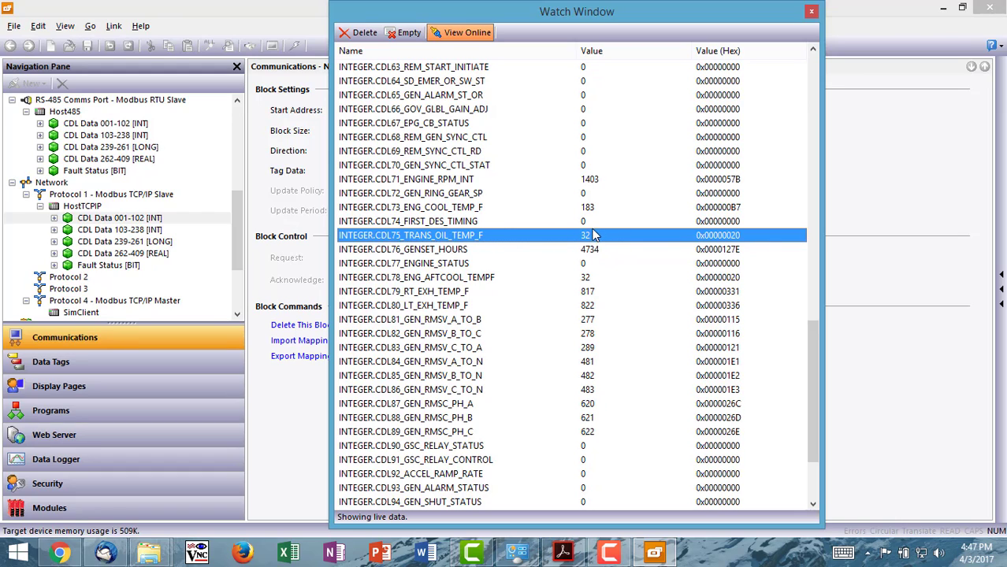
left_click(812, 12)
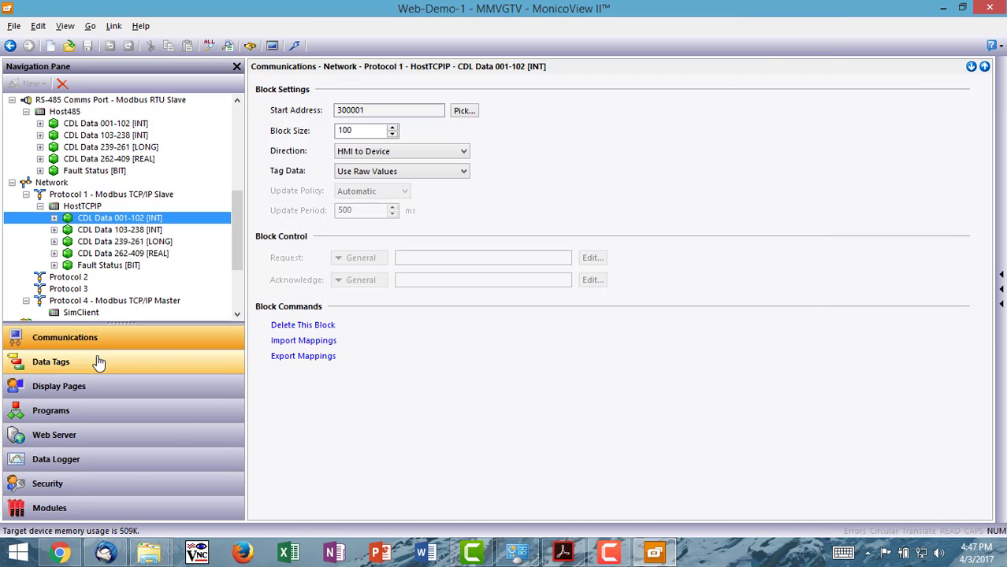
Step: Watch the HostTCPIP block CDL Data 001-102 [INT] online, check the live value of CDL9_INT_MAN_TEMP_F, and close the watch list
right_click(78, 221)
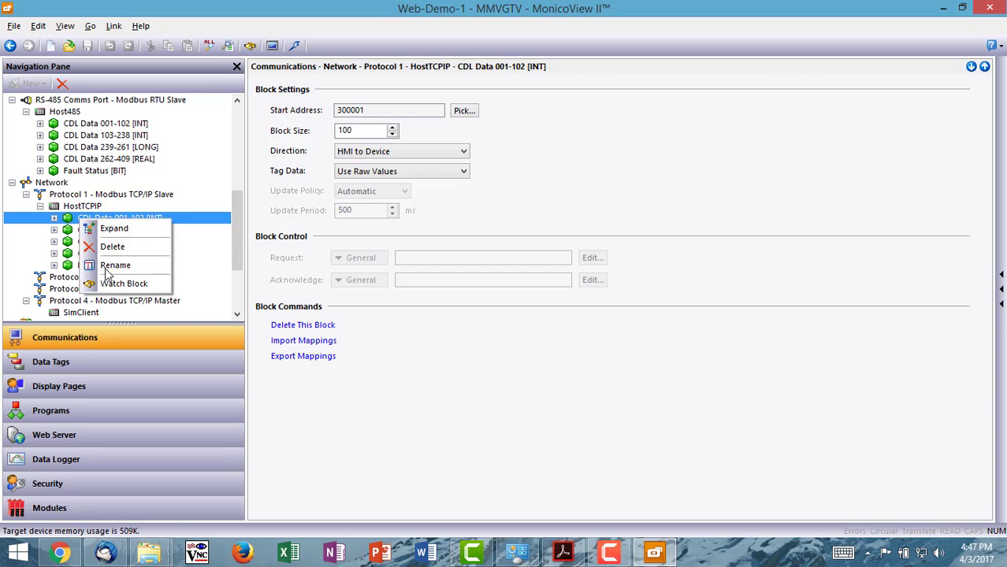
left_click(110, 282)
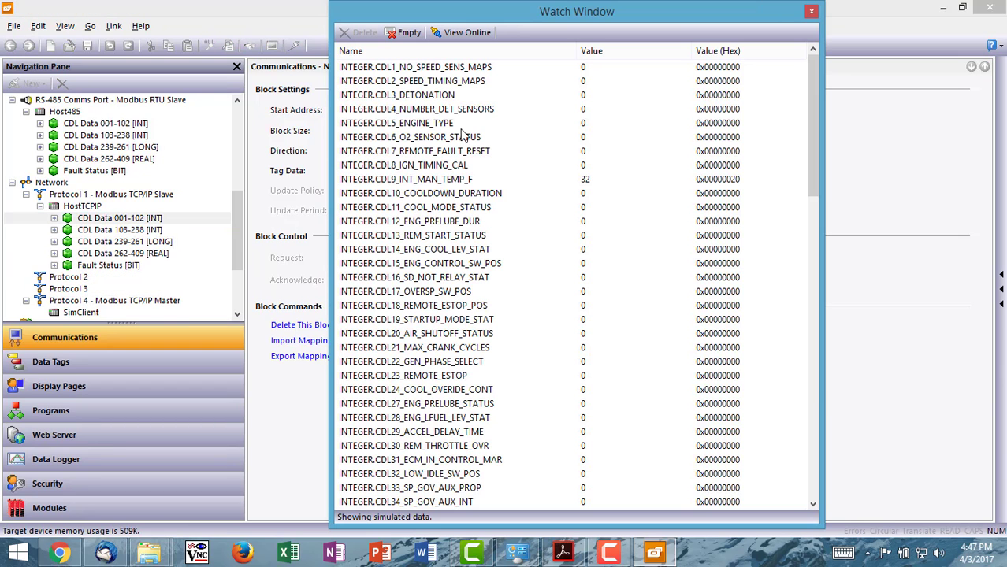
left_click(459, 33)
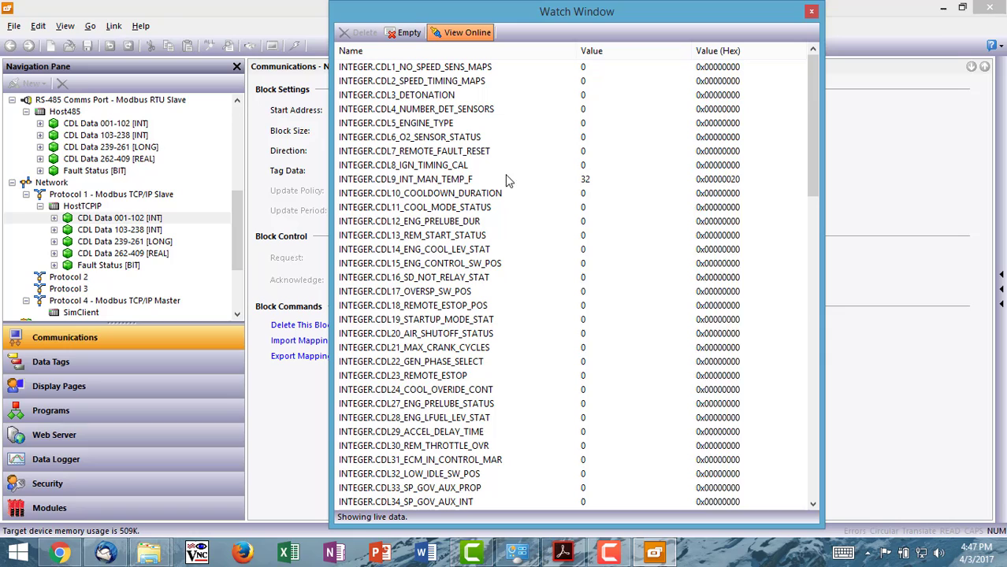
left_click(432, 182)
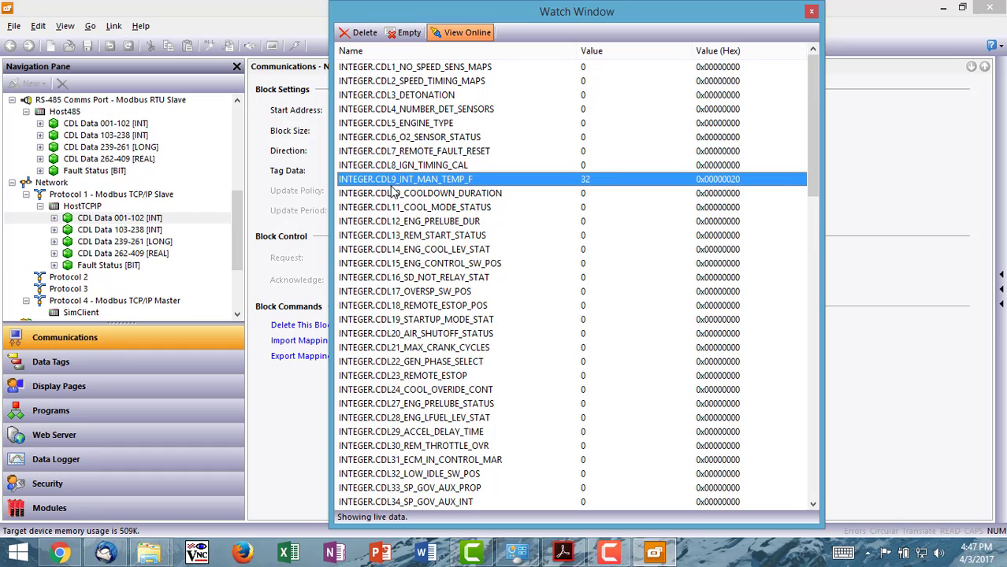
left_click(812, 15)
Step: Open the data tag CDL9_INT_MAN_TEMP_F in the INTEGER folder to inspect its source expression
left_click(85, 362)
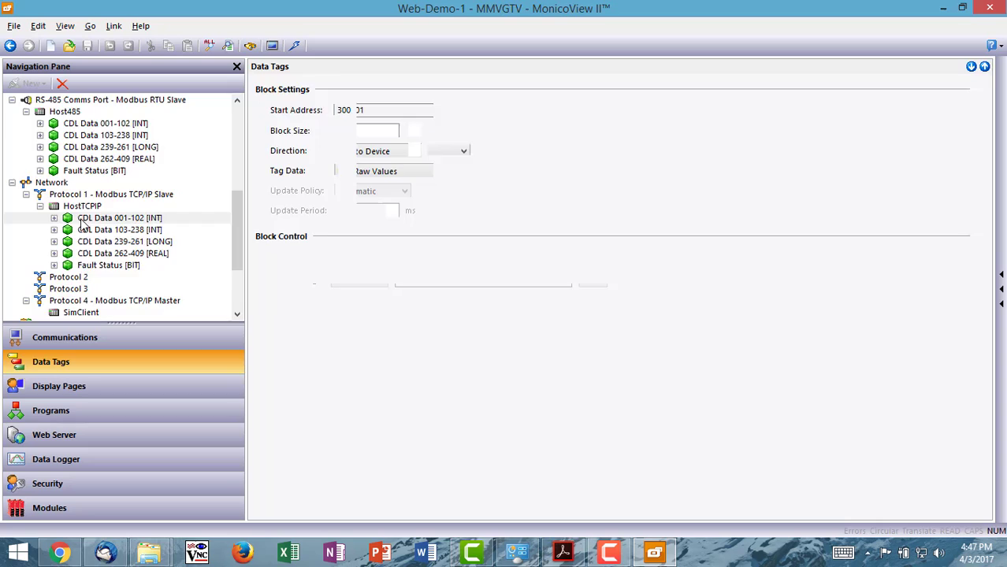
left_click(25, 124)
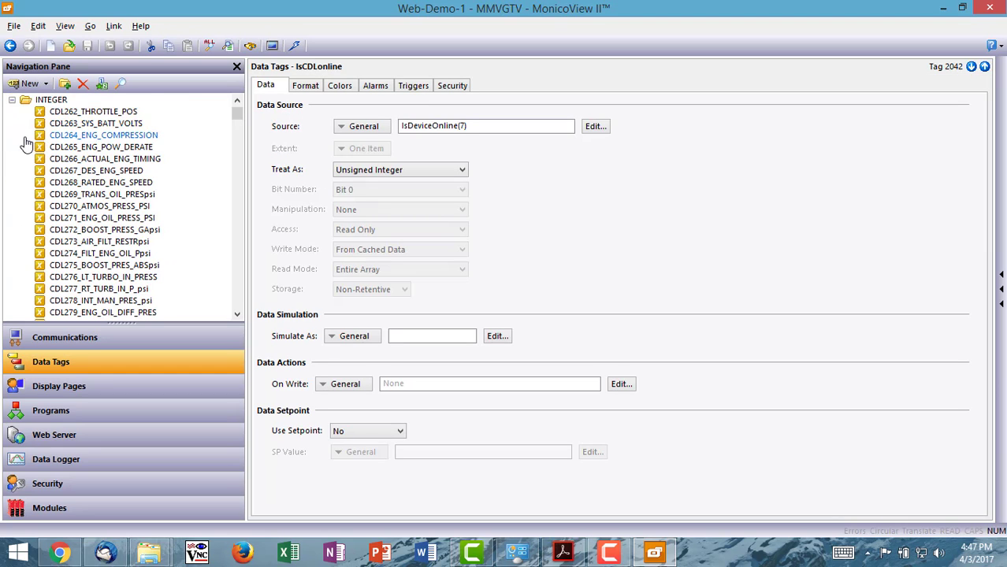
scroll(26, 144, "down", 20)
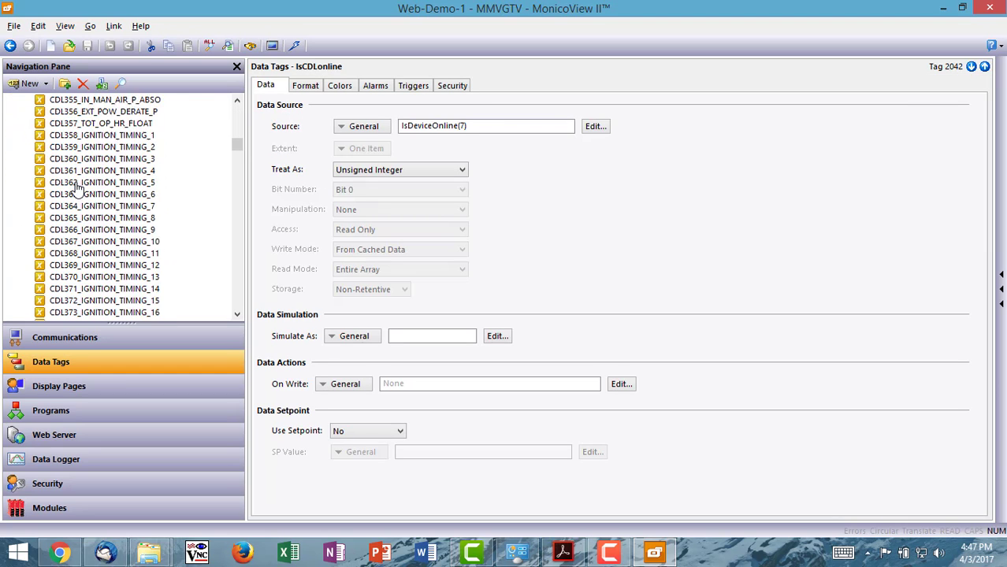
scroll(77, 187, "down", 20)
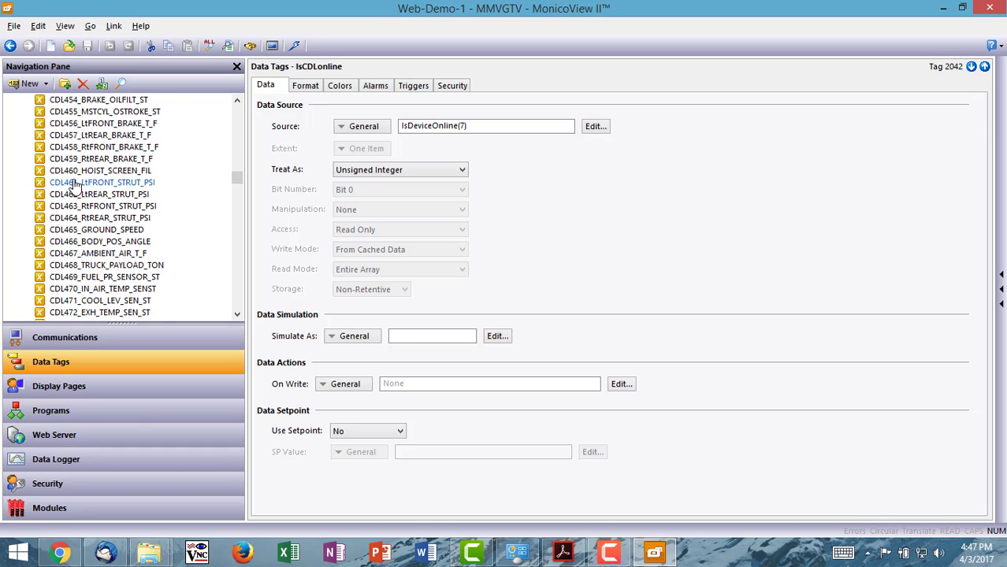
scroll(73, 185, "down", 20)
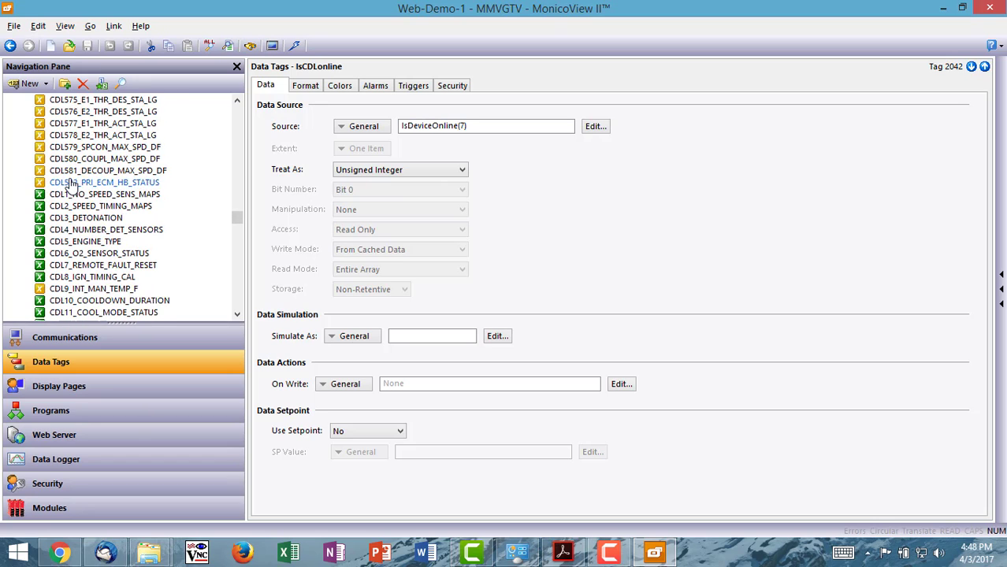
scroll(69, 184, "down", 2)
left_click(83, 221)
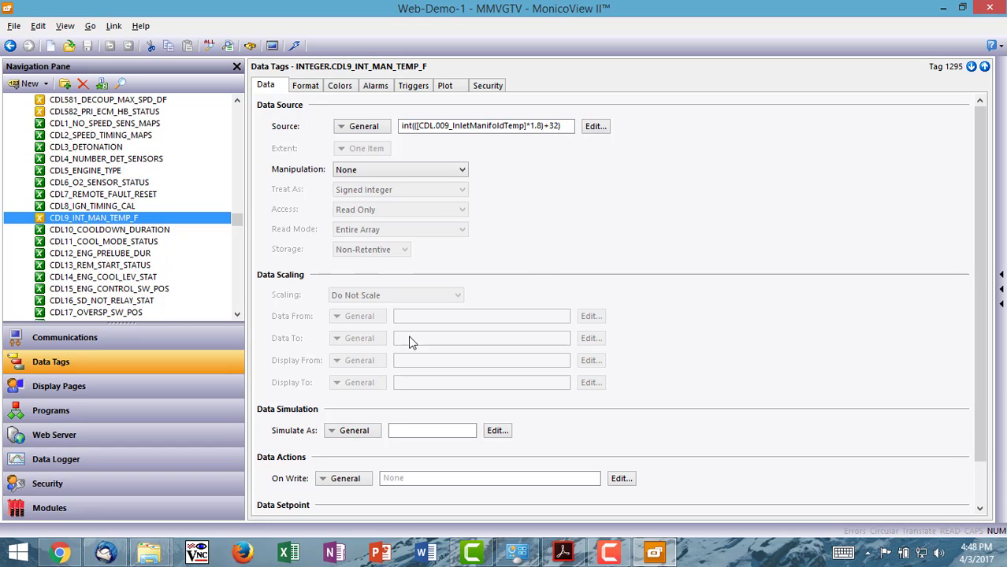
Step: Return to the communications settings, watch HostTCPIP's CDL Data 001-102 [INT] block with live data, and highlight CDL9_INT_MAN_TEMP_F
left_click(70, 340)
right_click(76, 218)
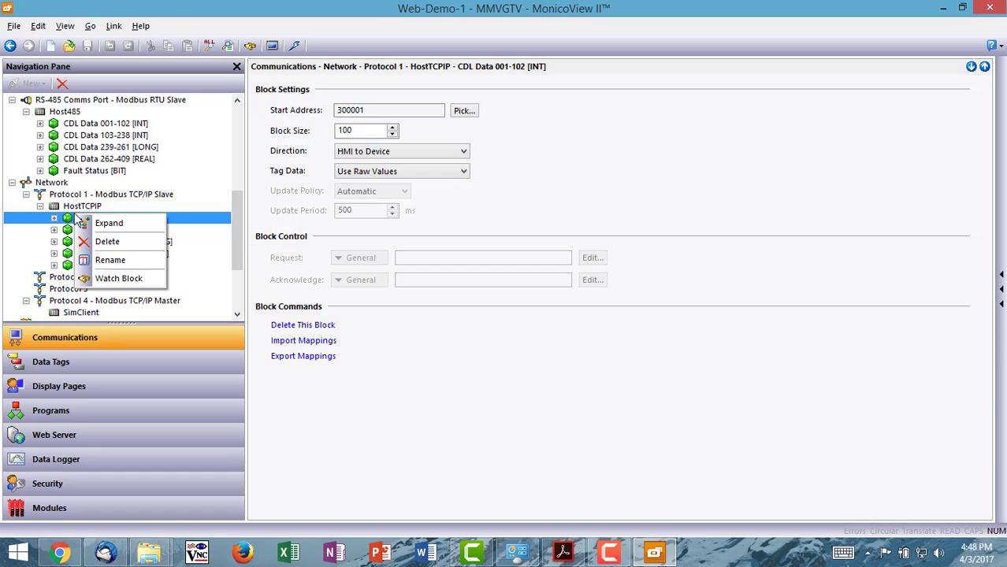
left_click(107, 278)
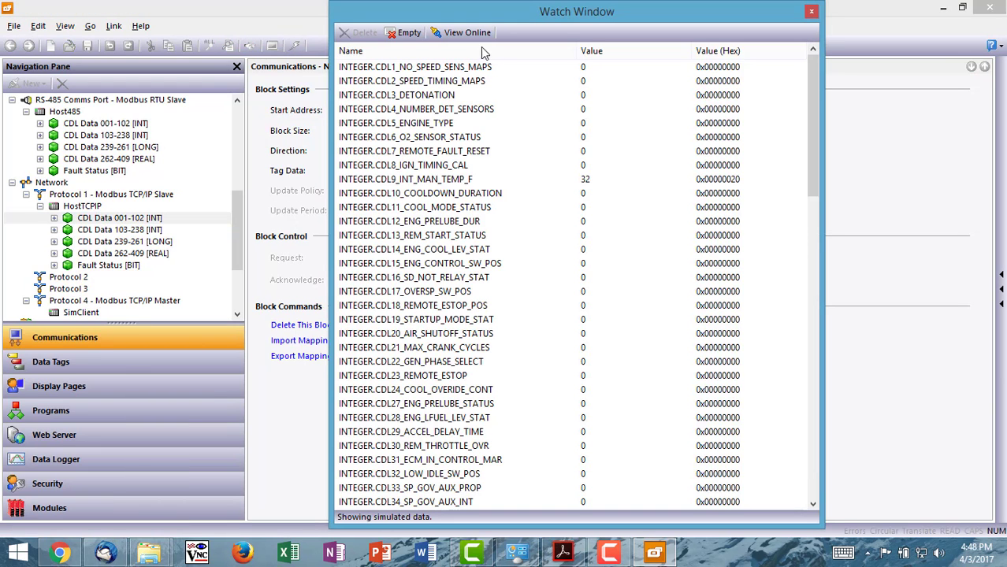
left_click(467, 32)
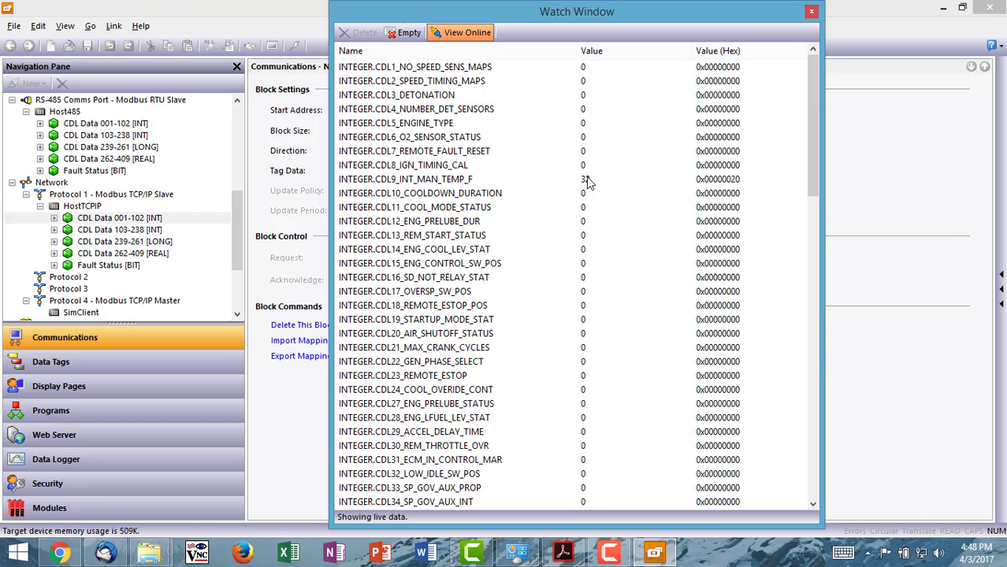
left_click(588, 182)
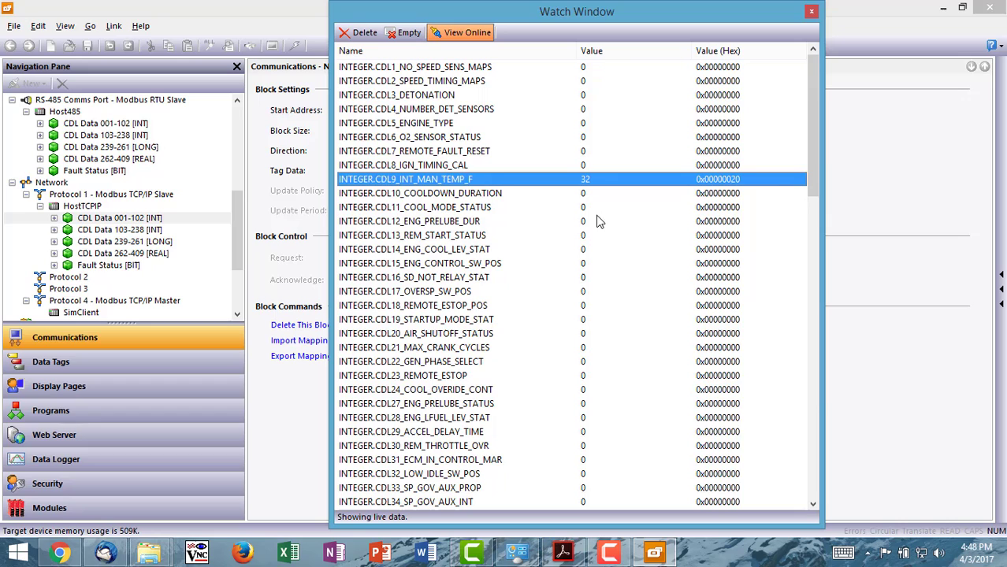
Step: Examine the live engine load, RPM, temperature and generator voltage and current values through CDL102, and highlight CDL76_GENSET_HOURS
scroll(550, 408, "down", 9)
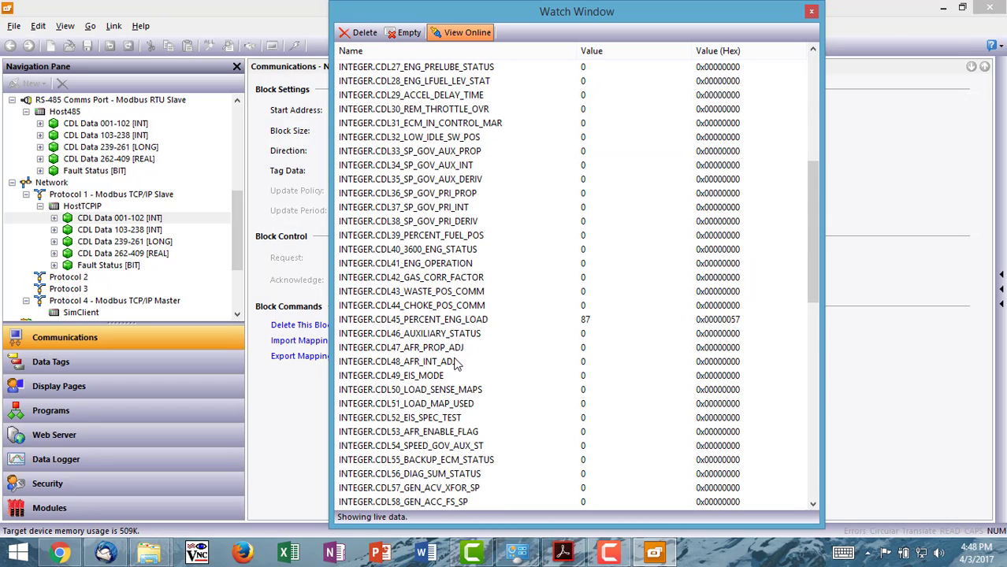
scroll(456, 364, "down", 3)
scroll(455, 364, "down", 3)
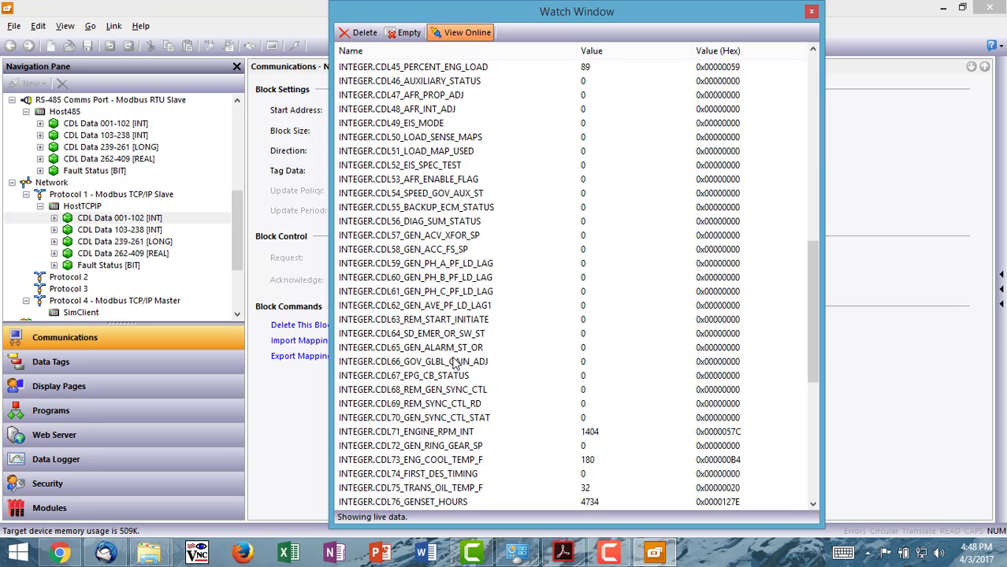
scroll(455, 364, "down", 3)
scroll(456, 364, "down", 2)
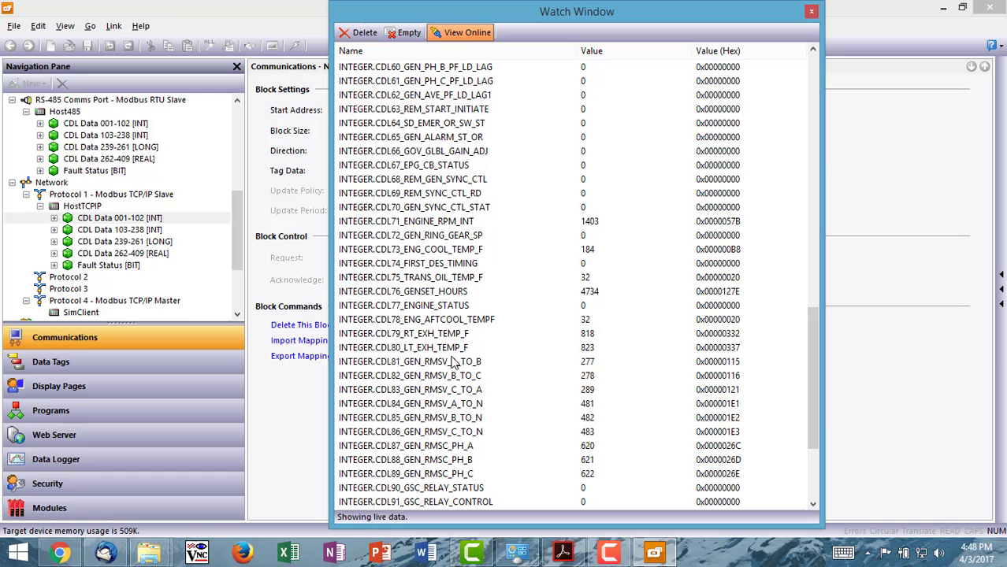
scroll(455, 364, "down", 2)
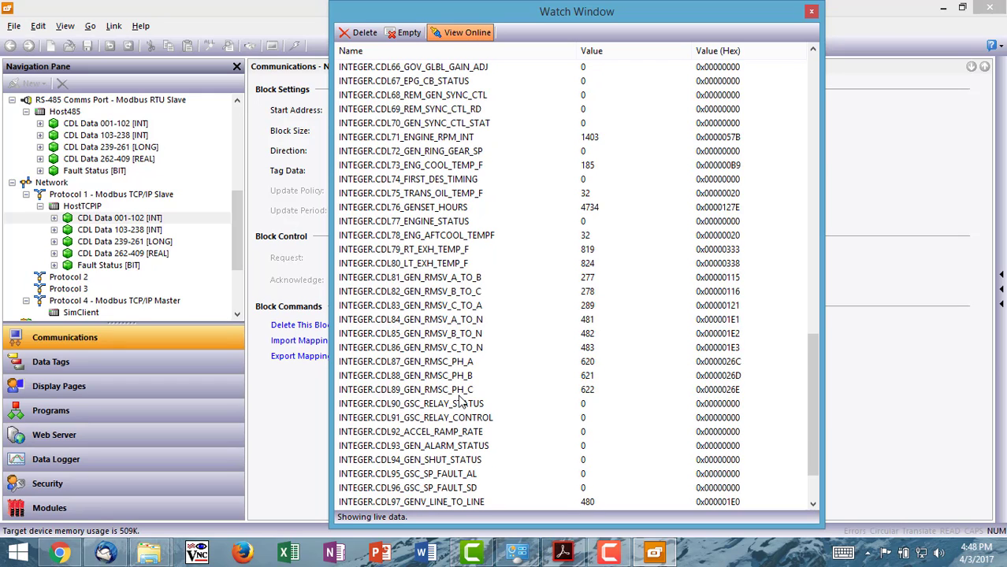
scroll(461, 402, "down", 2)
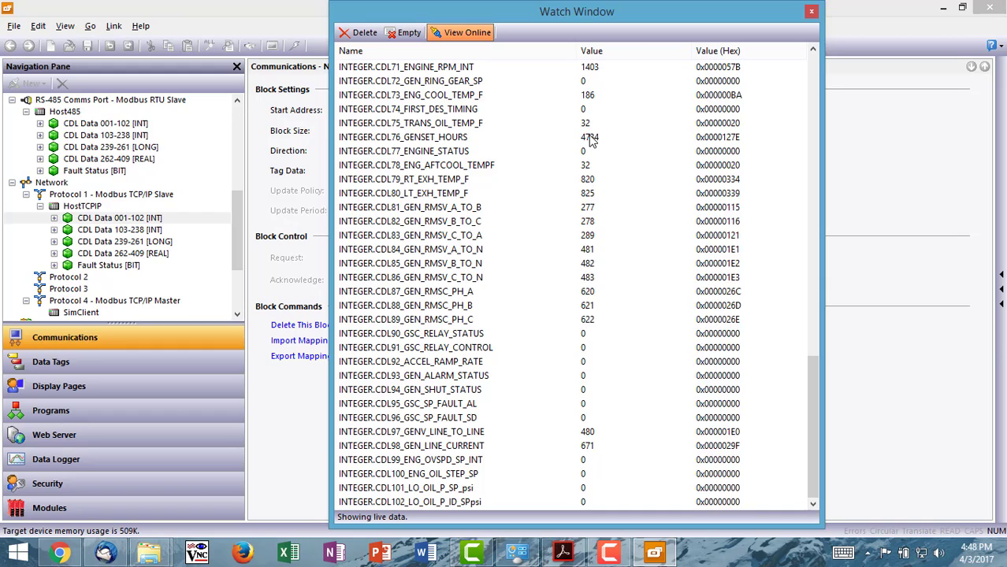
left_click(443, 139)
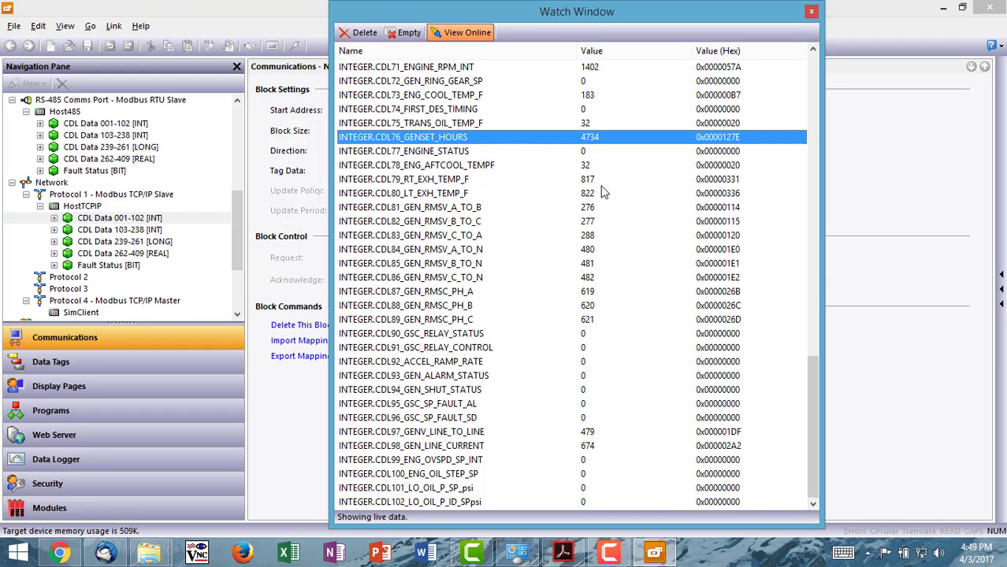